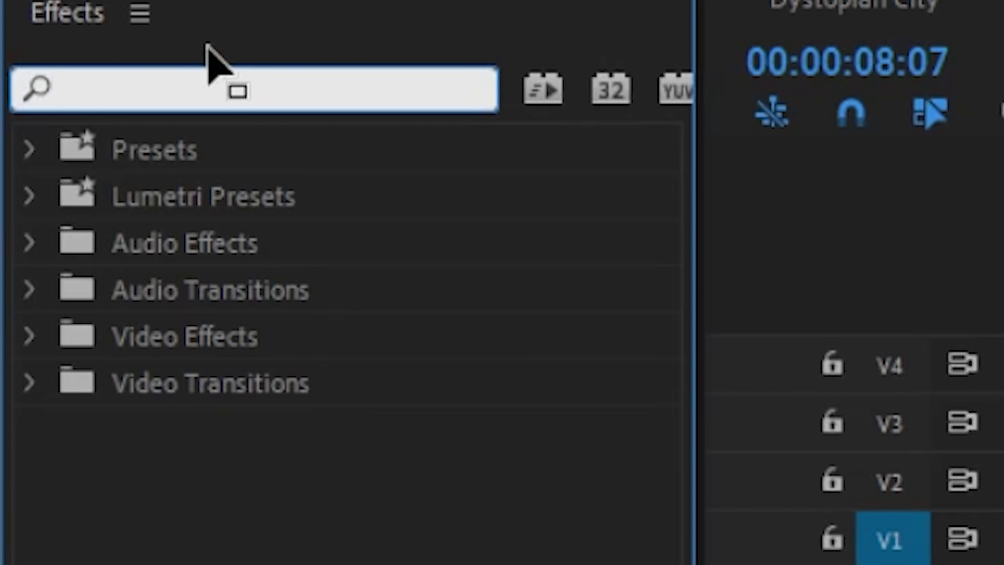
Search the Effects panel for 'ultra key'.
{"action": "type", "text": "ultra key"}
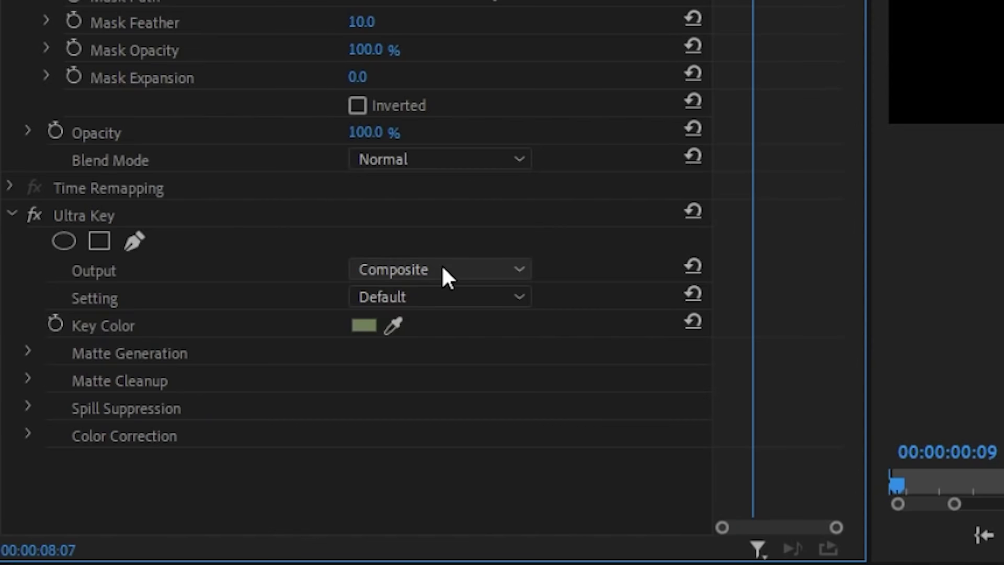
Switch Ultra Key output to Alpha Channel and tune Pedestal and Highlight for a clean matte.
{"action": "left_click", "coordinate": [441, 268]}
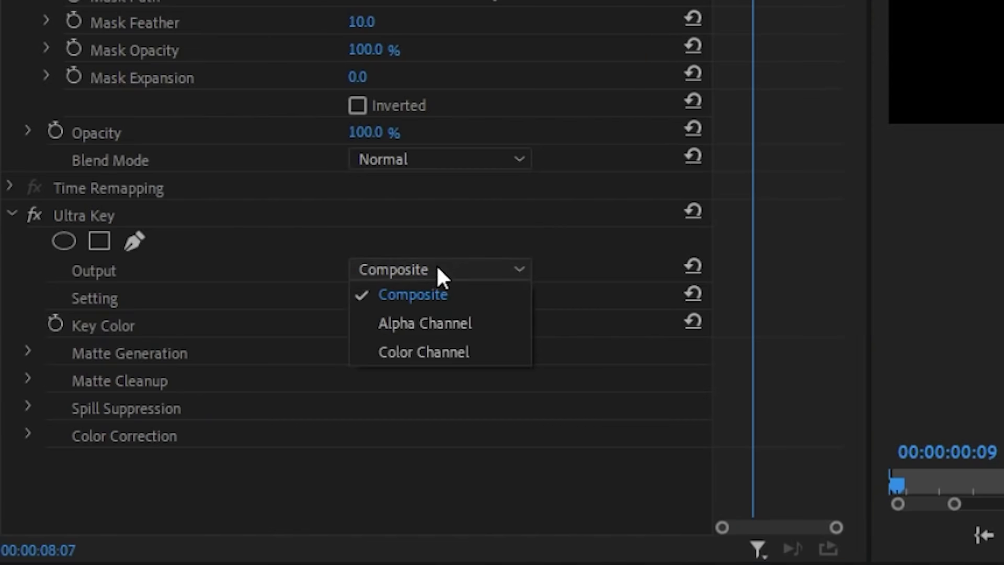
{"action": "left_click", "coordinate": [383, 322]}
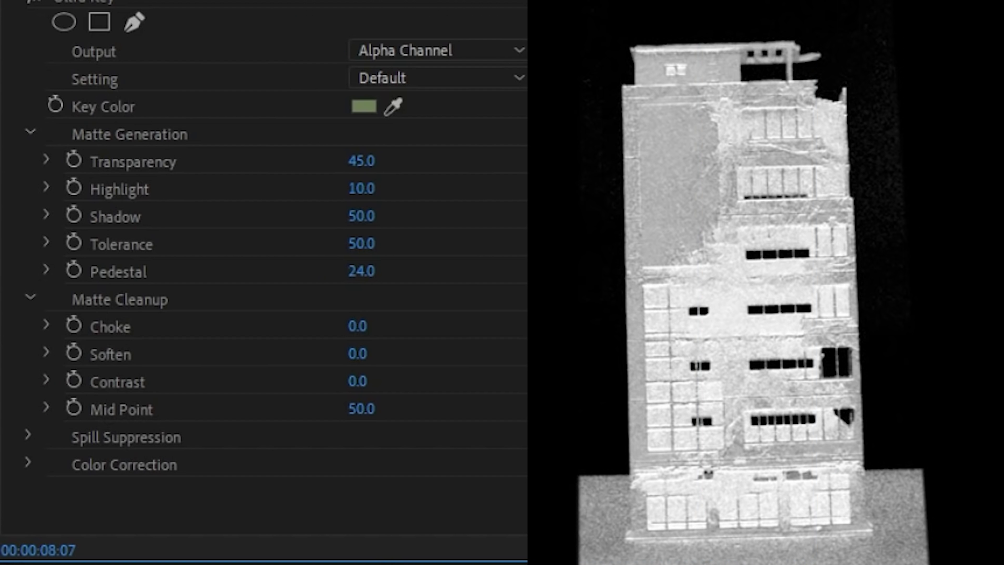
{"action": "mouse_move", "coordinate": [369, 271]}
{"action": "left_mouse_down"}
{"action": "mouse_move", "coordinate": [387, 272]}
{"action": "mouse_move", "coordinate": [359, 271]}
{"action": "mouse_move", "coordinate": [385, 274]}
{"action": "left_mouse_up"}
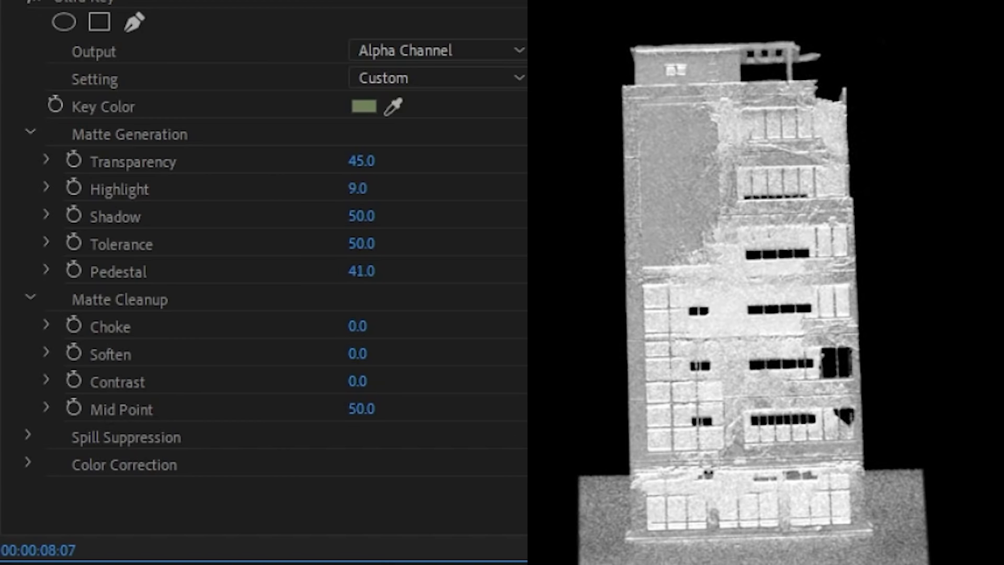
{"action": "mouse_move", "coordinate": [357, 189]}
{"action": "left_mouse_down"}
{"action": "mouse_move", "coordinate": [386, 188]}
{"action": "mouse_move", "coordinate": [369, 189]}
{"action": "left_mouse_up"}
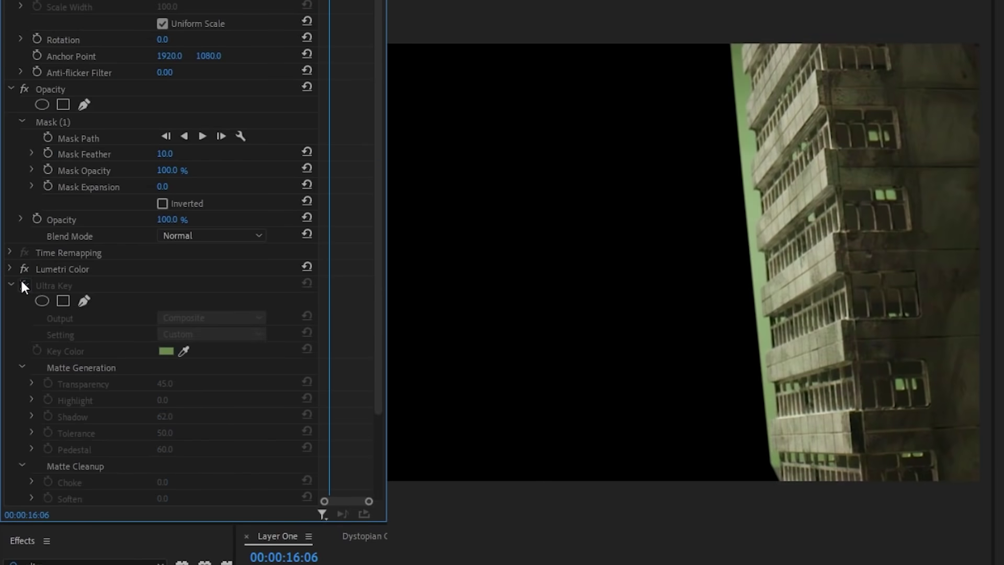
{"action": "left_click", "coordinate": [24, 286]}
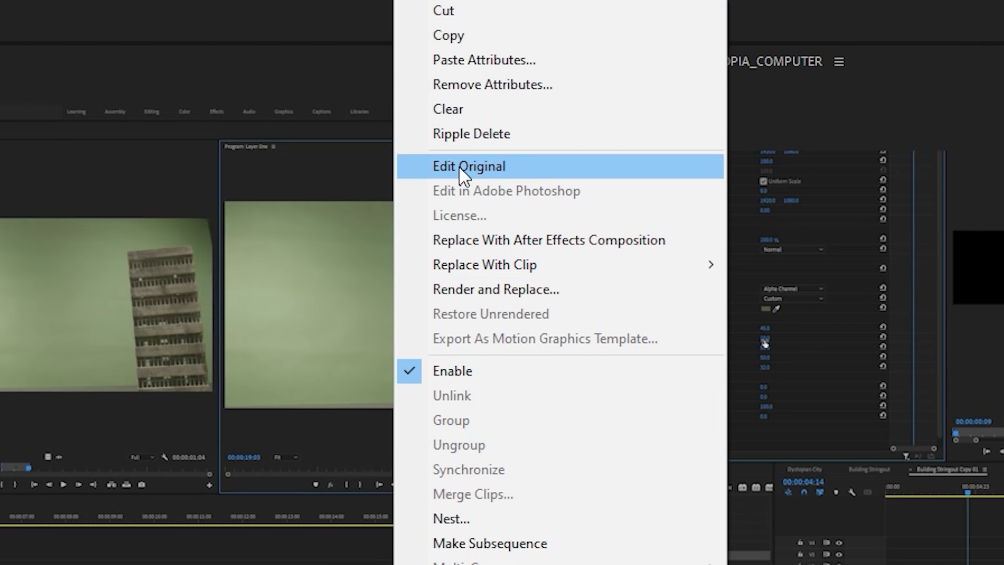
Copy the keyed building clip and paste its Lumetri Color and Ultra Key onto the next clip.
{"action": "left_click", "coordinate": [444, 37]}
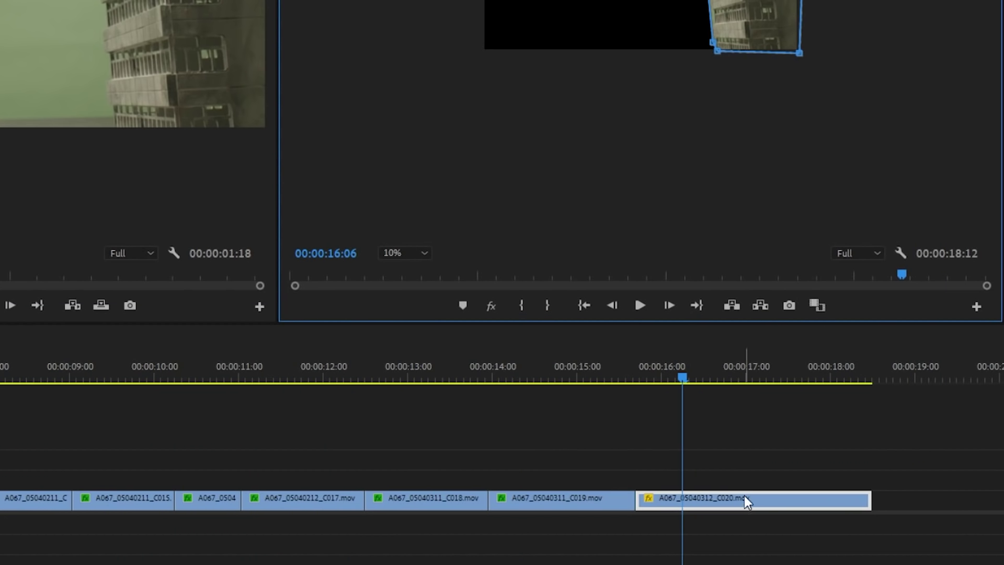
{"action": "right_click", "coordinate": [745, 502]}
{"action": "left_click", "coordinate": [824, 40]}
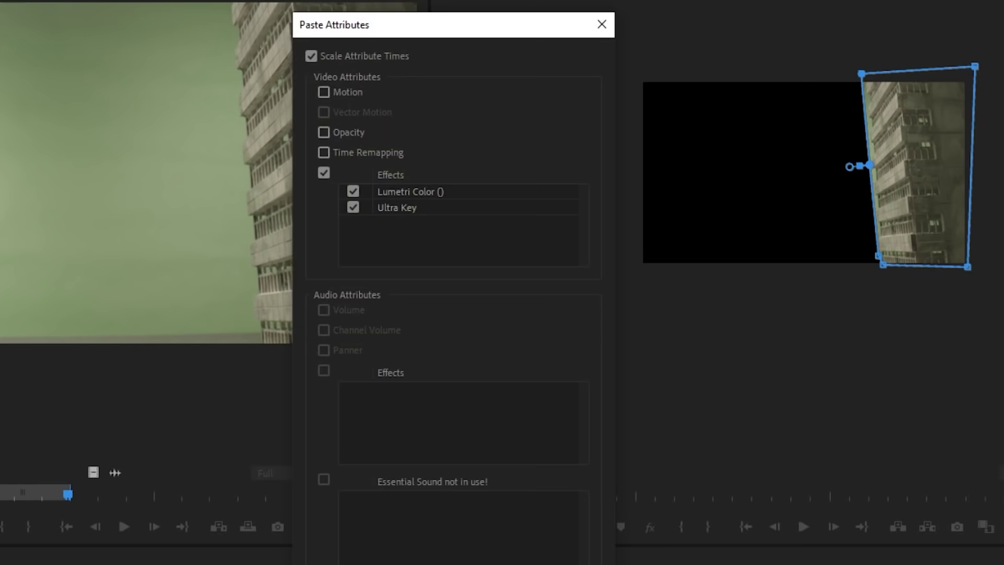
{"action": "key", "text": "Return"}
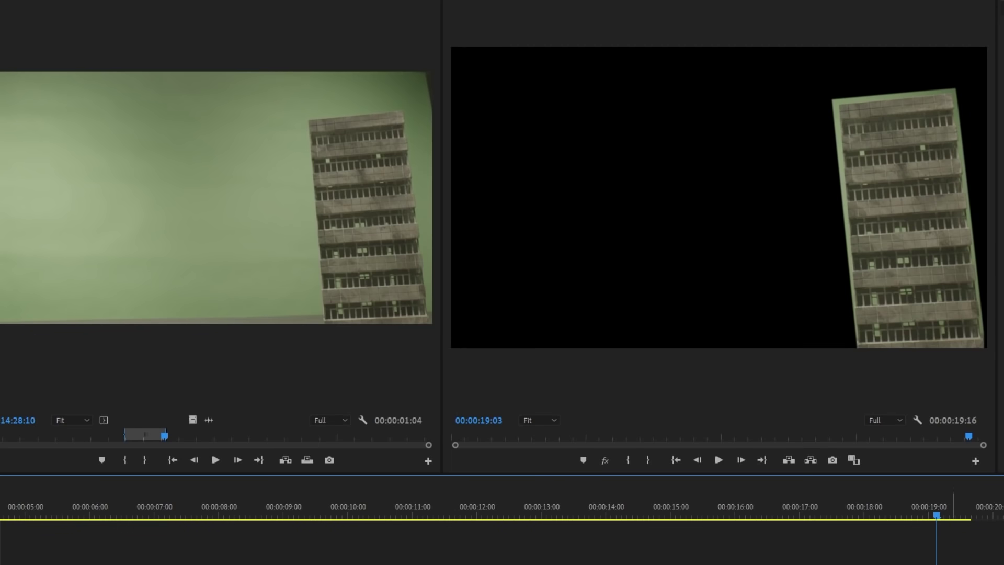
Paste the same Lumetri Color and Ultra Key attributes onto another building clip.
{"action": "right_click", "coordinate": [953, 523]}
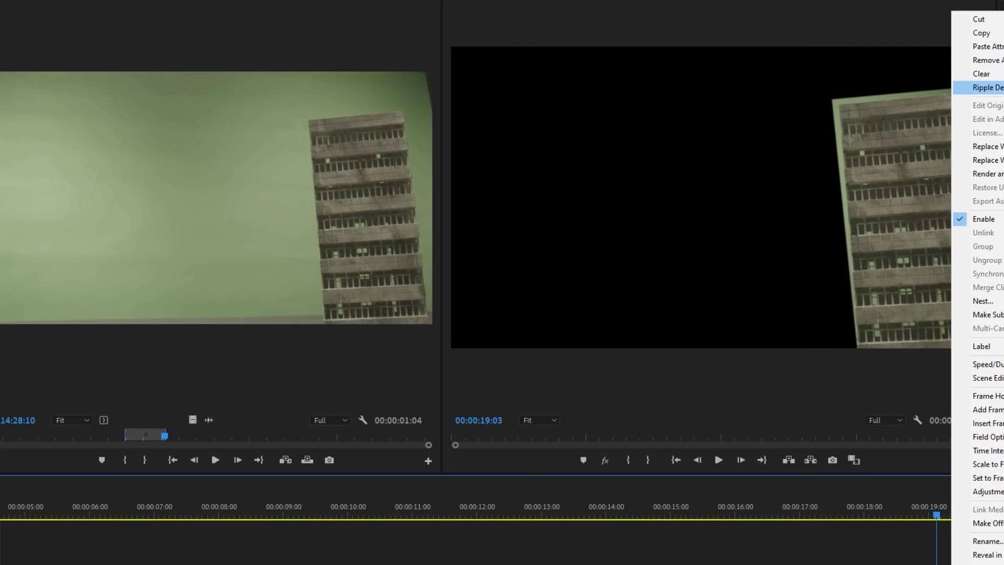
{"action": "left_click", "coordinate": [978, 45]}
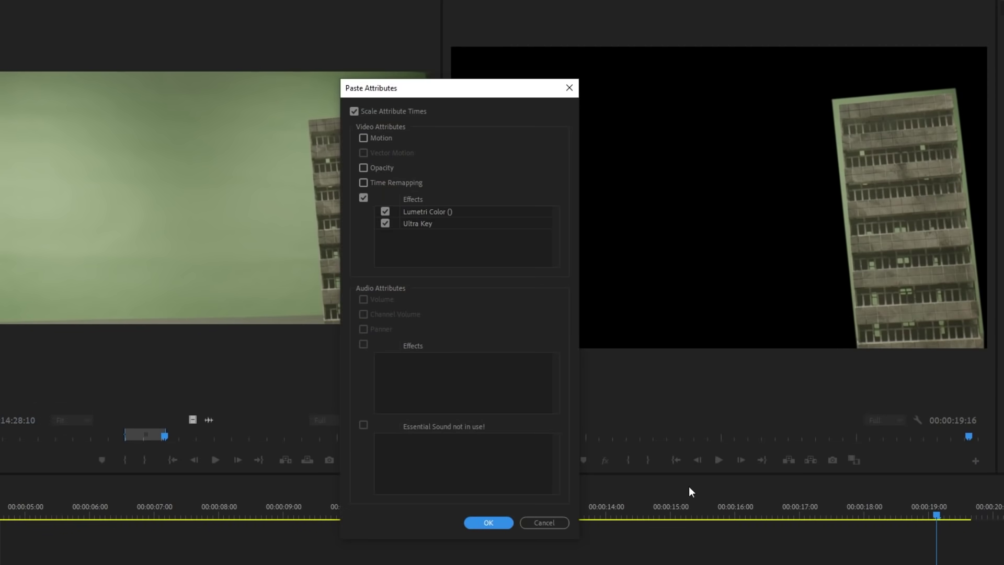
{"action": "left_click", "coordinate": [485, 523]}
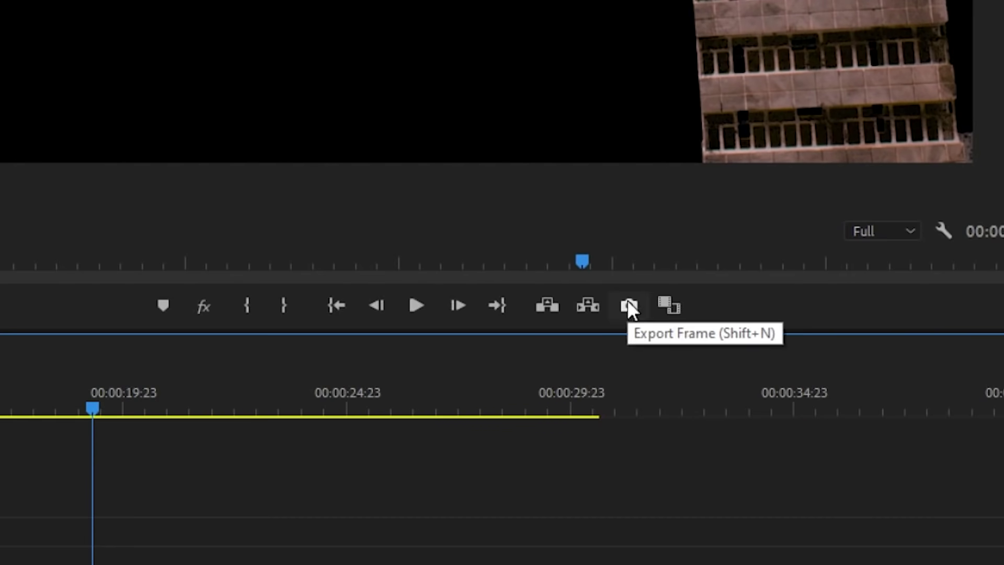
Export the current keyed building frame as a PNG still.
{"action": "left_click", "coordinate": [630, 306]}
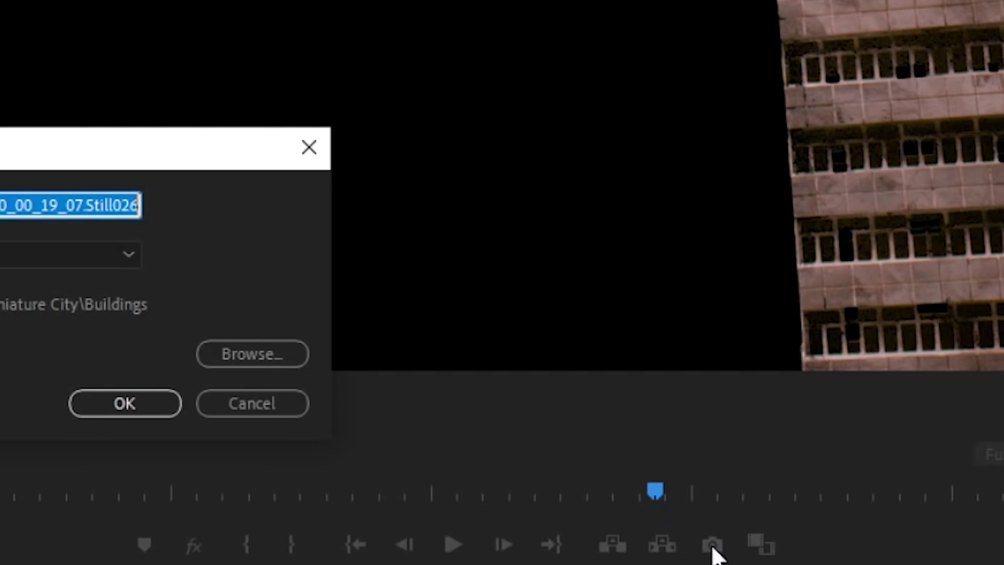
{"action": "left_click_drag", "start_coordinate": [0, 145], "coordinate": [324, 153]}
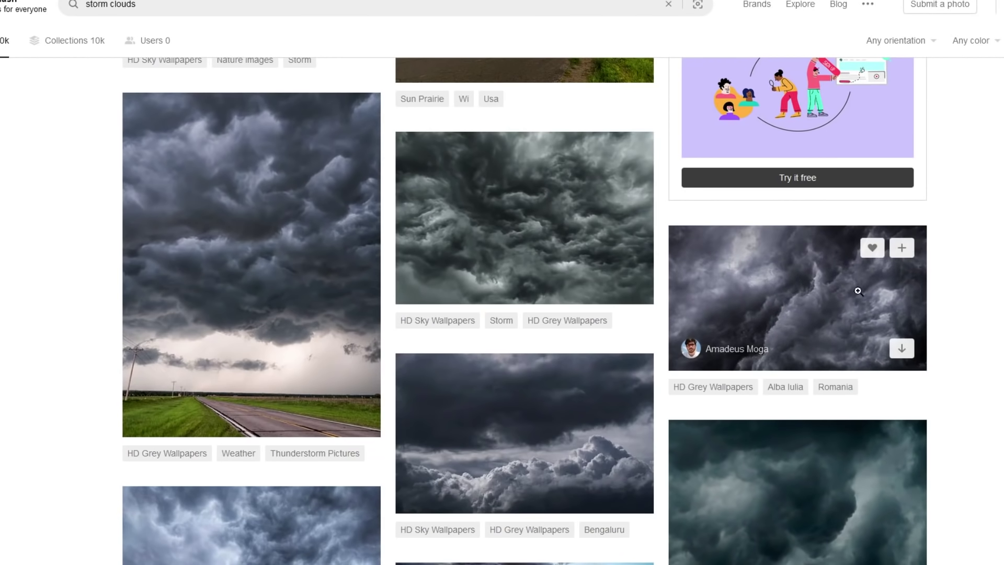
Open the dark storm-cloud photo on Unsplash and place it on V1 of Dystopian City.
{"action": "left_click", "coordinate": [806, 316]}
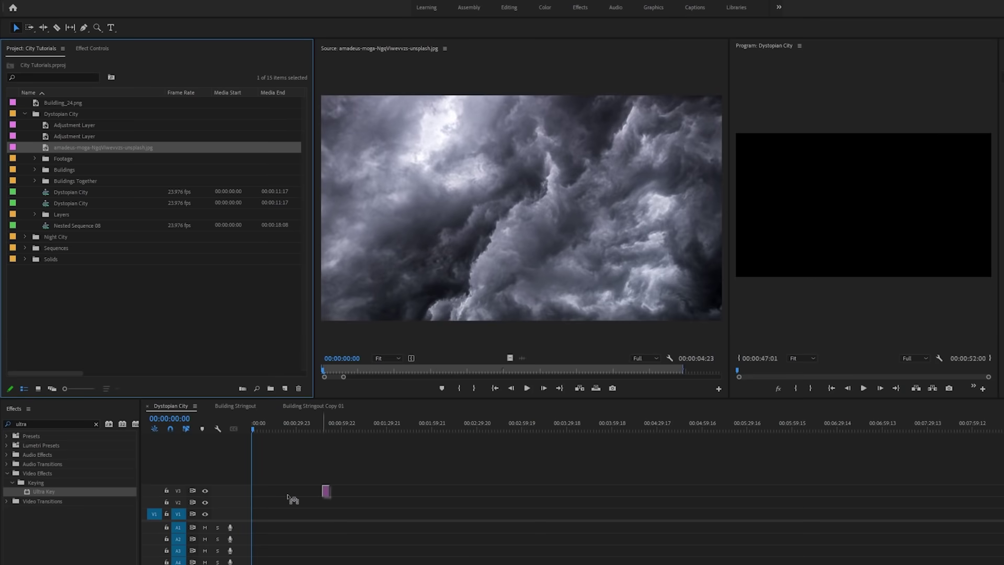
{"action": "left_click_drag", "start_coordinate": [325, 491], "coordinate": [300, 513]}
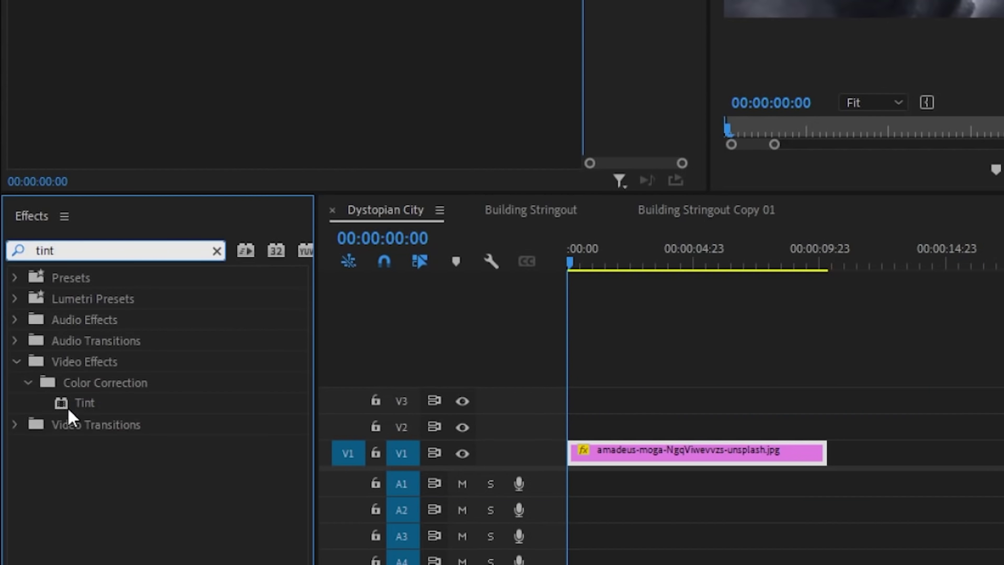
Apply Tint to the storm-cloud clip, mapping black to brown and white to tan.
{"action": "left_click", "coordinate": [79, 404]}
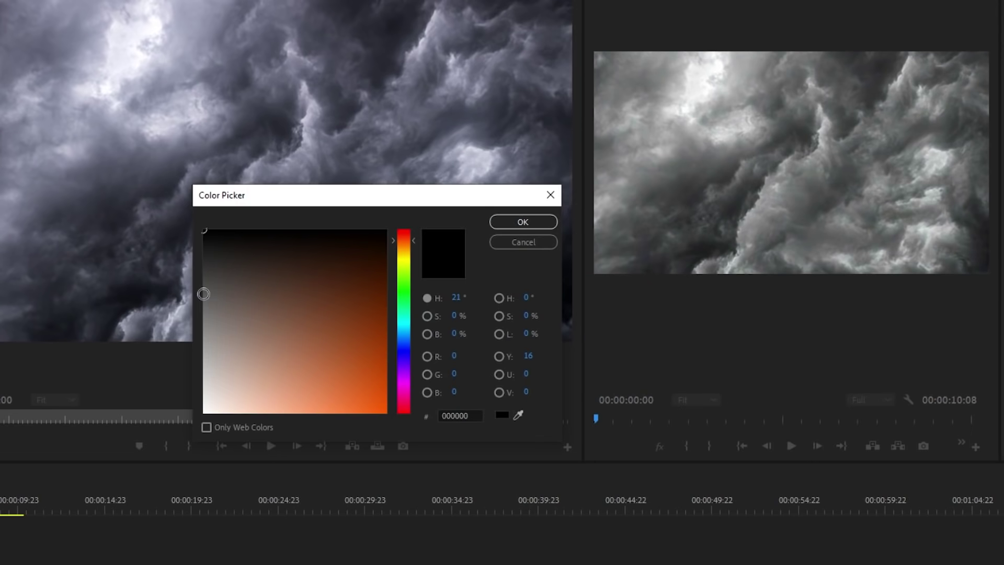
{"action": "mouse_move", "coordinate": [203, 294]}
{"action": "left_mouse_down"}
{"action": "mouse_move", "coordinate": [278, 276]}
{"action": "mouse_move", "coordinate": [267, 287]}
{"action": "left_mouse_up"}
{"action": "left_click", "coordinate": [535, 220]}
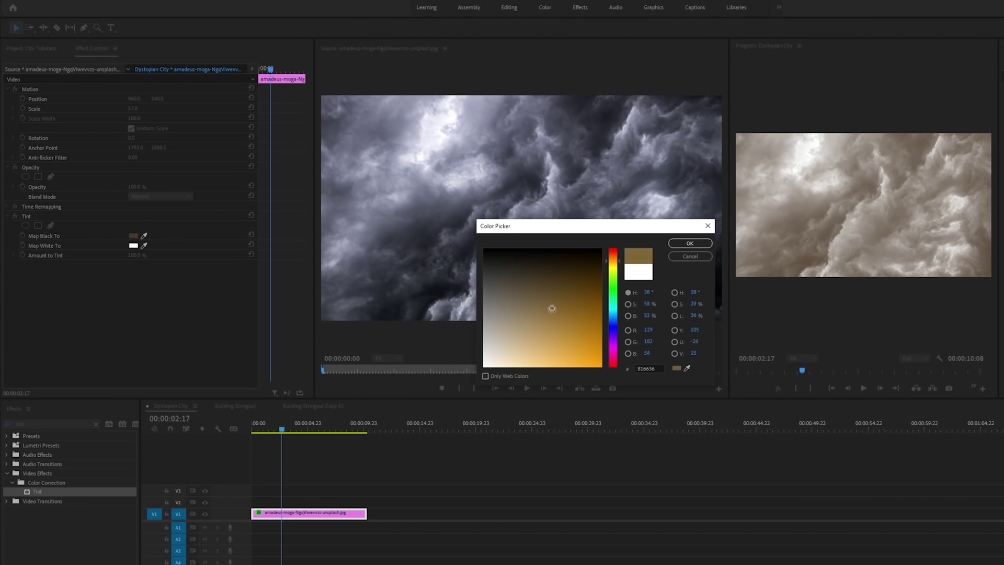
{"action": "left_click_drag", "start_coordinate": [306, 323], "coordinate": [281, 361]}
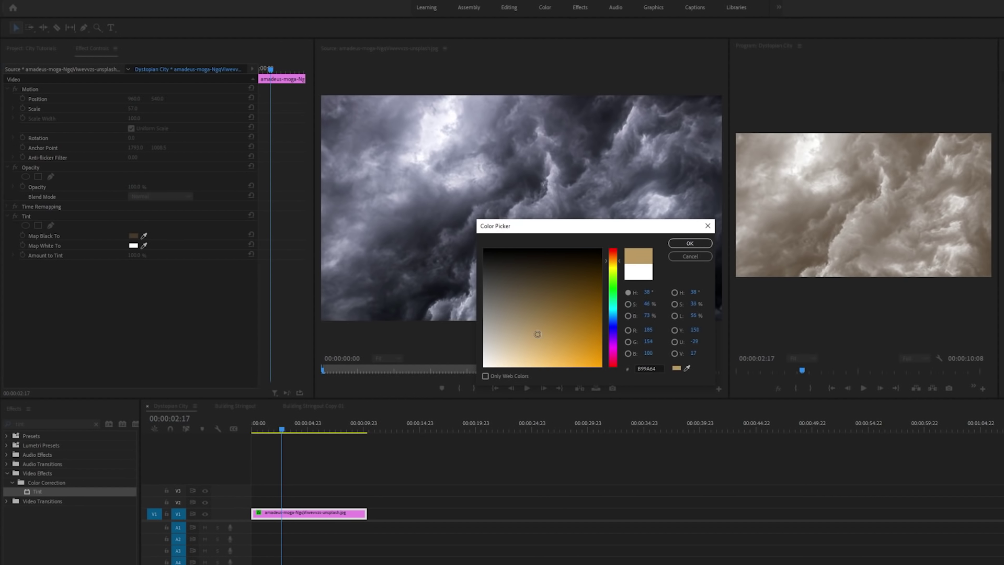
{"action": "left_click", "coordinate": [689, 247]}
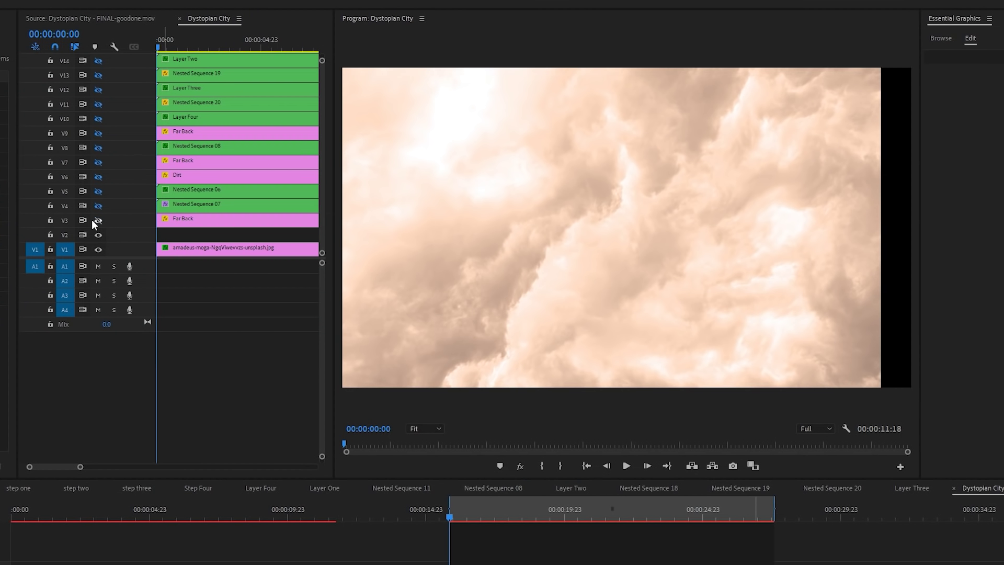
Turn on track output for the hidden tracks V3 through V16, including Far Back and Layer One.
{"action": "left_click", "coordinate": [97, 220]}
{"action": "left_click", "coordinate": [98, 191]}
{"action": "left_click", "coordinate": [97, 177]}
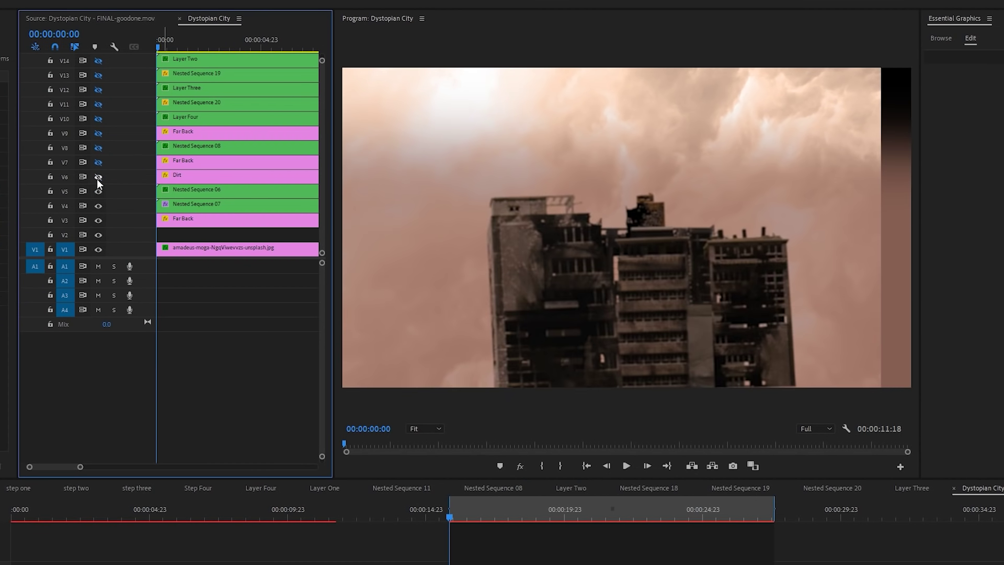
{"action": "left_click", "coordinate": [98, 162]}
{"action": "scroll", "coordinate": [100, 180], "scroll_direction": "up", "scroll_amount": 2}
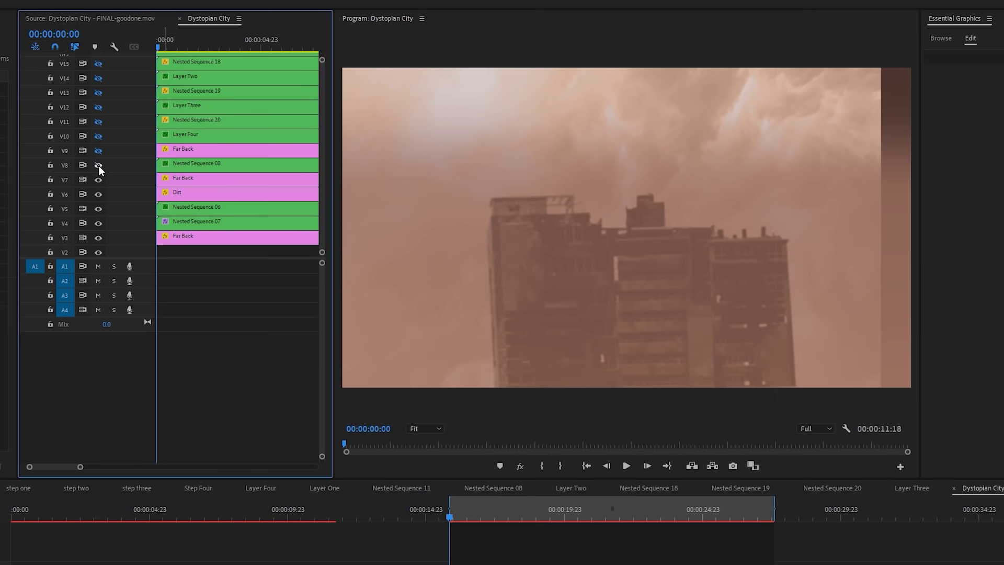
{"action": "left_click", "coordinate": [99, 165]}
{"action": "left_click", "coordinate": [98, 149]}
{"action": "scroll", "coordinate": [100, 154], "scroll_direction": "up", "scroll_amount": 1}
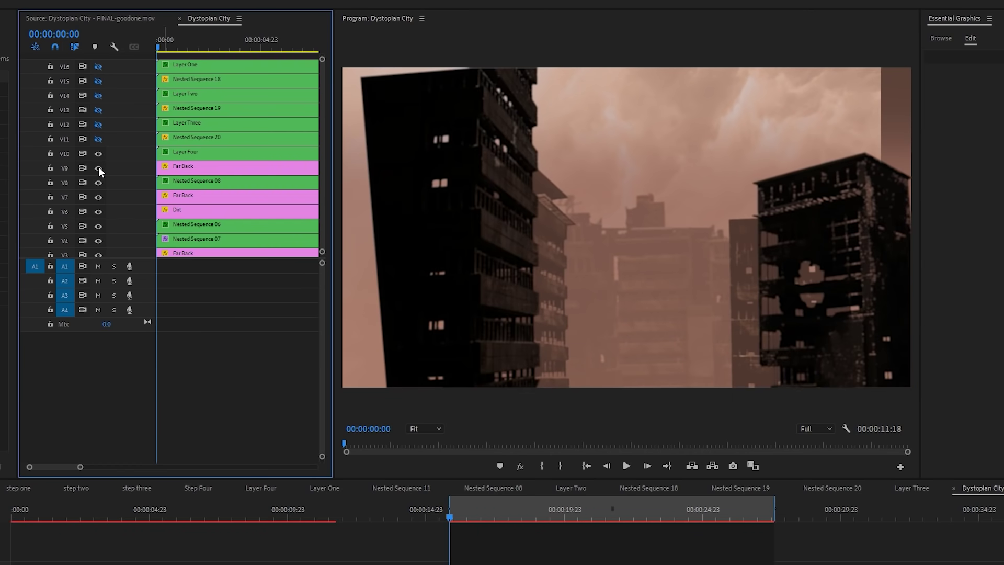
{"action": "left_click", "coordinate": [98, 124]}
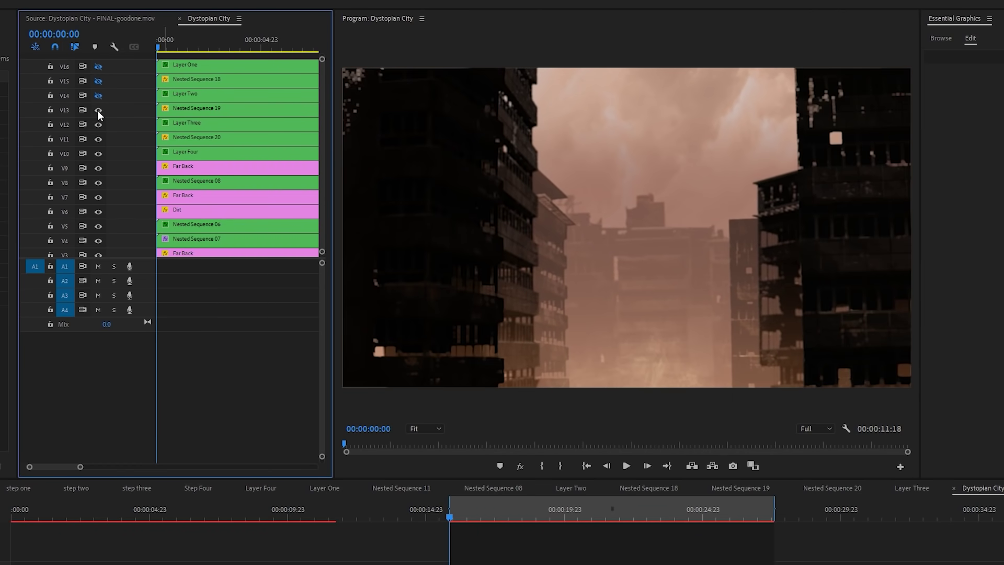
{"action": "scroll", "coordinate": [99, 120], "scroll_direction": "up", "scroll_amount": 1}
{"action": "left_click", "coordinate": [98, 110]}
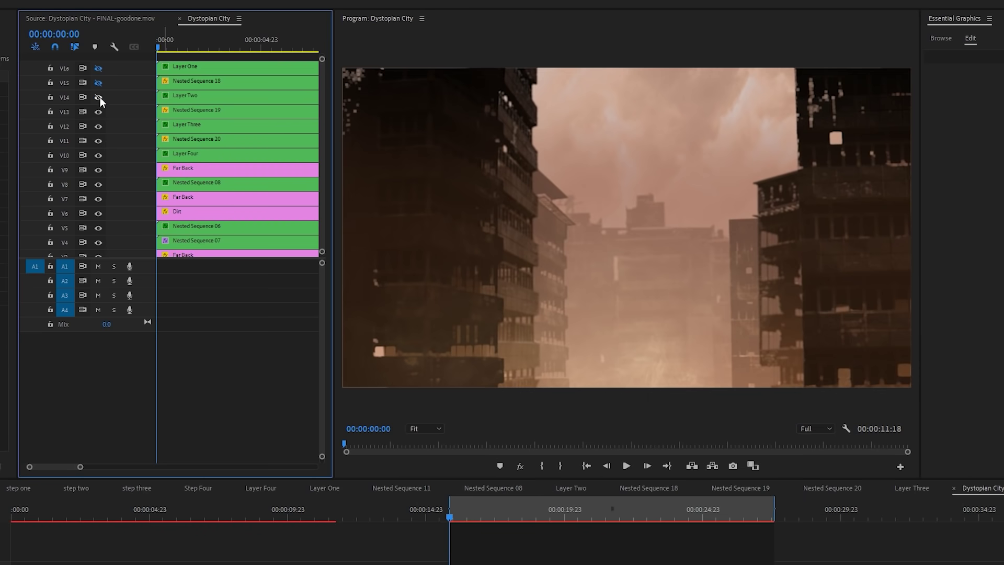
{"action": "left_click", "coordinate": [97, 68]}
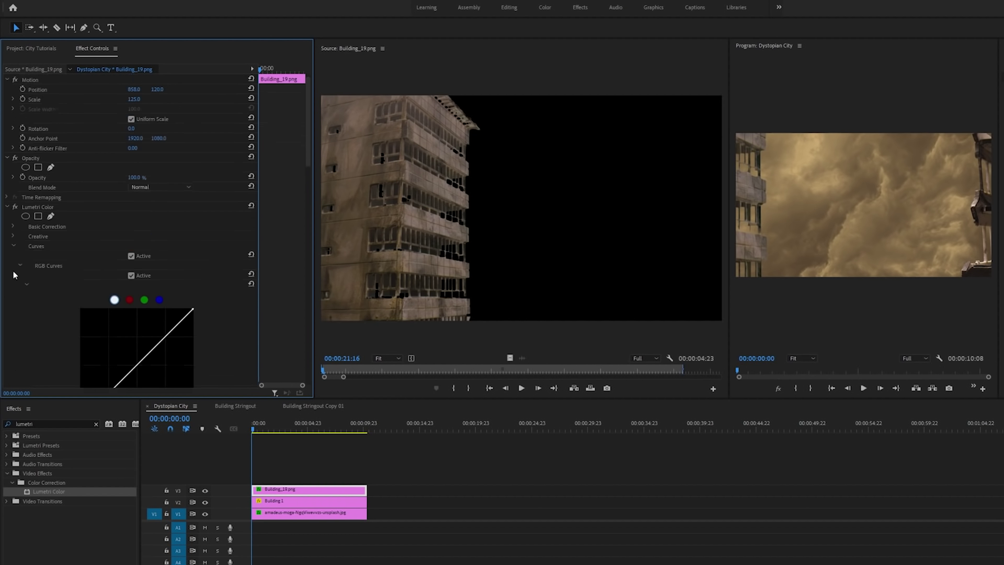
Pull down Building_19.png's RGB curve, then nest it with Building 1 as 'Layer One'.
{"action": "left_click_drag", "start_coordinate": [199, 259], "coordinate": [212, 307]}
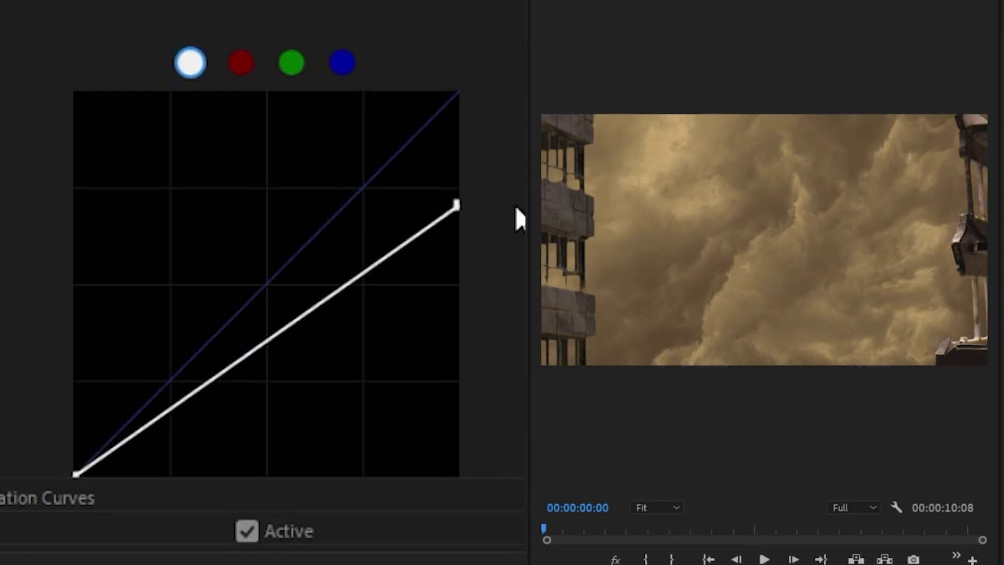
{"action": "left_click_drag", "start_coordinate": [135, 445], "coordinate": [145, 465]}
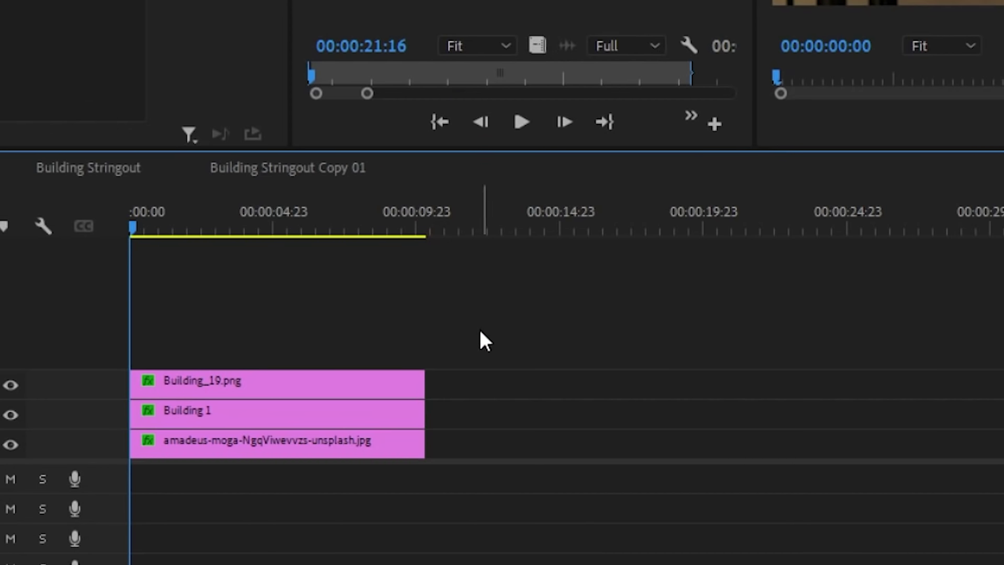
{"action": "left_click_drag", "start_coordinate": [478, 328], "coordinate": [319, 421]}
{"action": "right_click", "coordinate": [320, 421]}
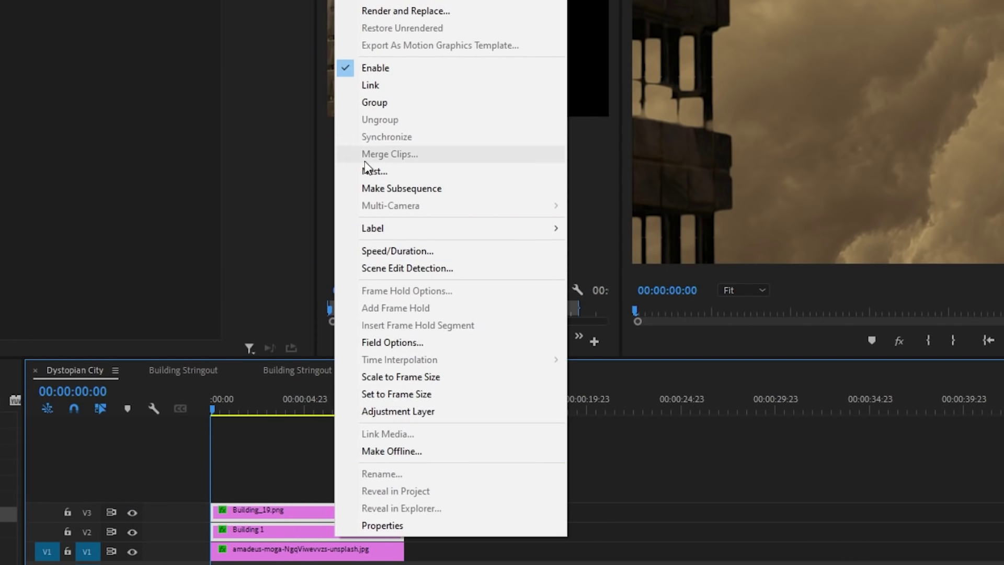
{"action": "left_click", "coordinate": [374, 174]}
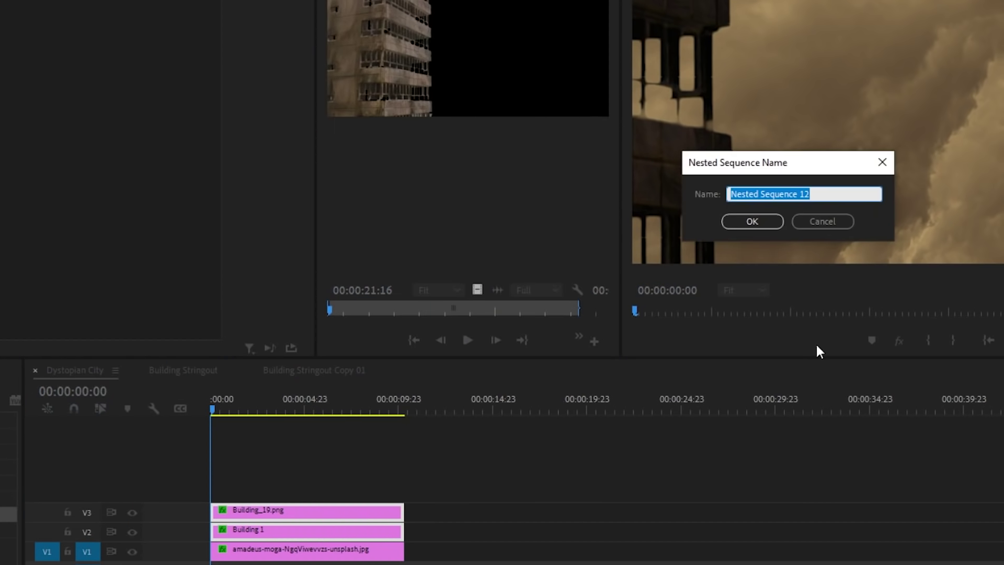
{"action": "type", "text": "Layer One"}
{"action": "key", "text": "Return"}
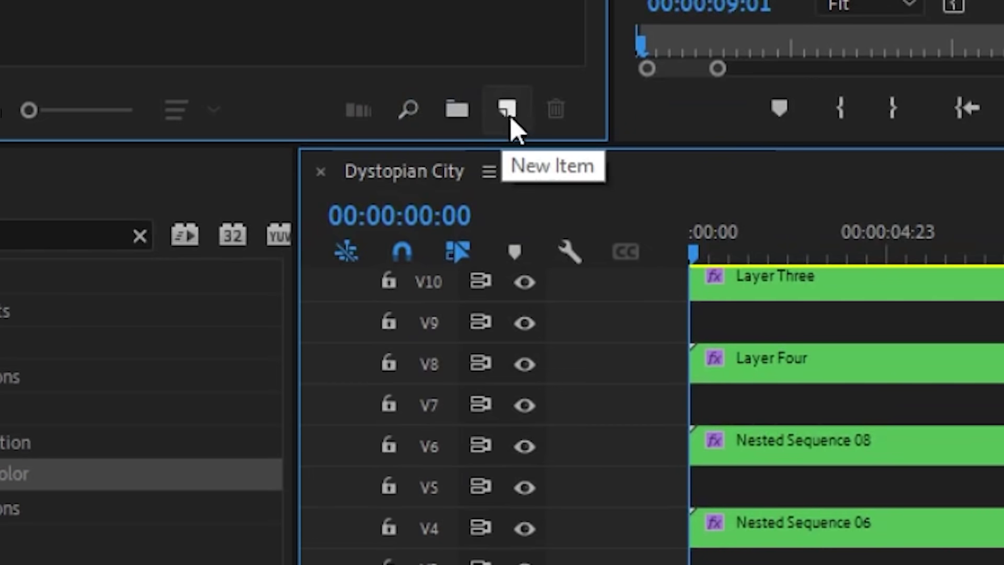
Create a #352919 dark brown color matte, start naming it 'Far', and shift the clip stack up a track.
{"action": "left_click", "coordinate": [507, 110]}
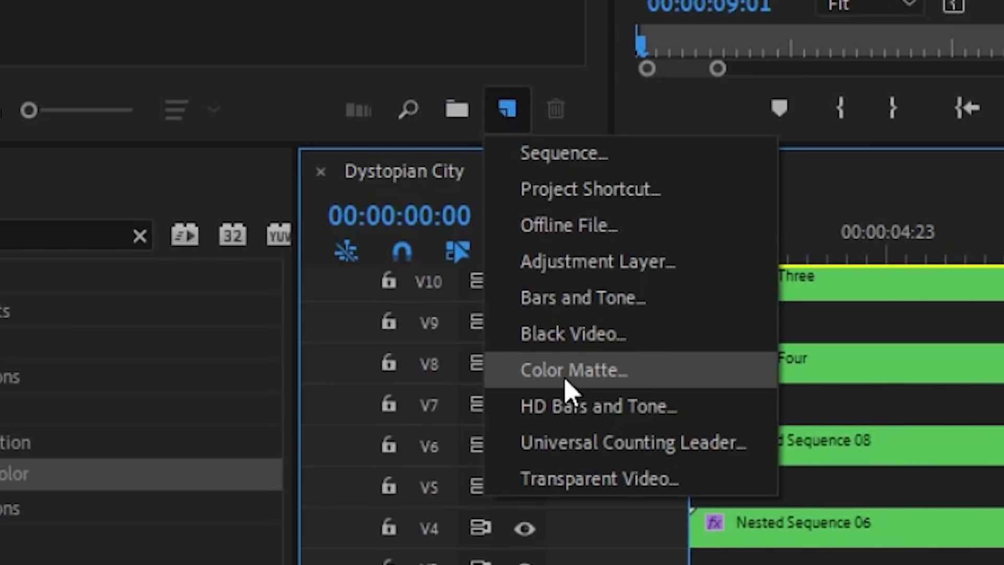
{"action": "left_click", "coordinate": [569, 393]}
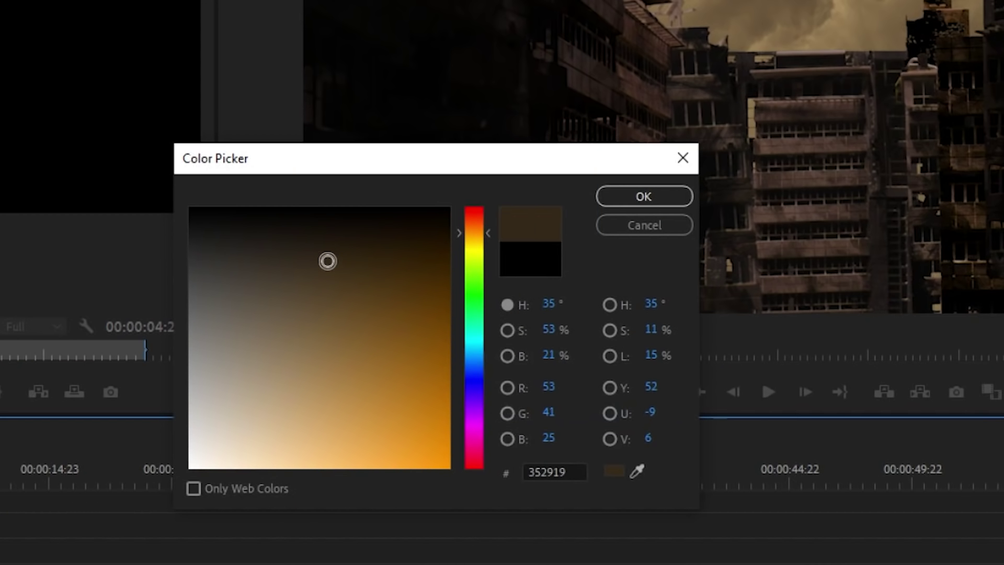
{"action": "left_click", "coordinate": [644, 196]}
{"action": "type", "text": "Far"}
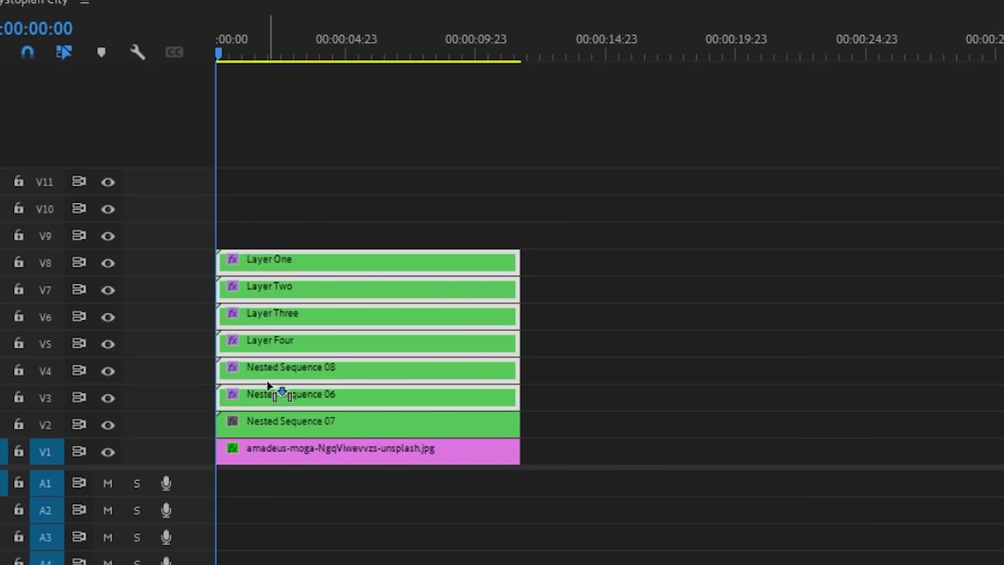
{"action": "key", "text": "alt+Up"}
Space the layers one track apart and place the Far Away matte above the background, starting a mask.
{"action": "left_click_drag", "start_coordinate": [319, 215], "coordinate": [290, 97]}
{"action": "left_click", "coordinate": [792, 198]}
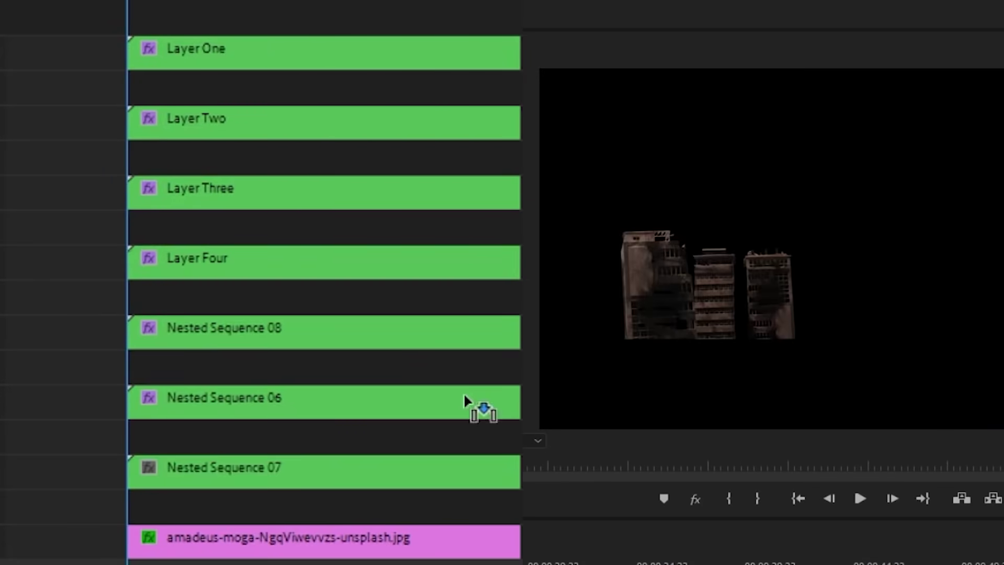
{"action": "left_click_drag", "start_coordinate": [477, 410], "coordinate": [128, 504]}
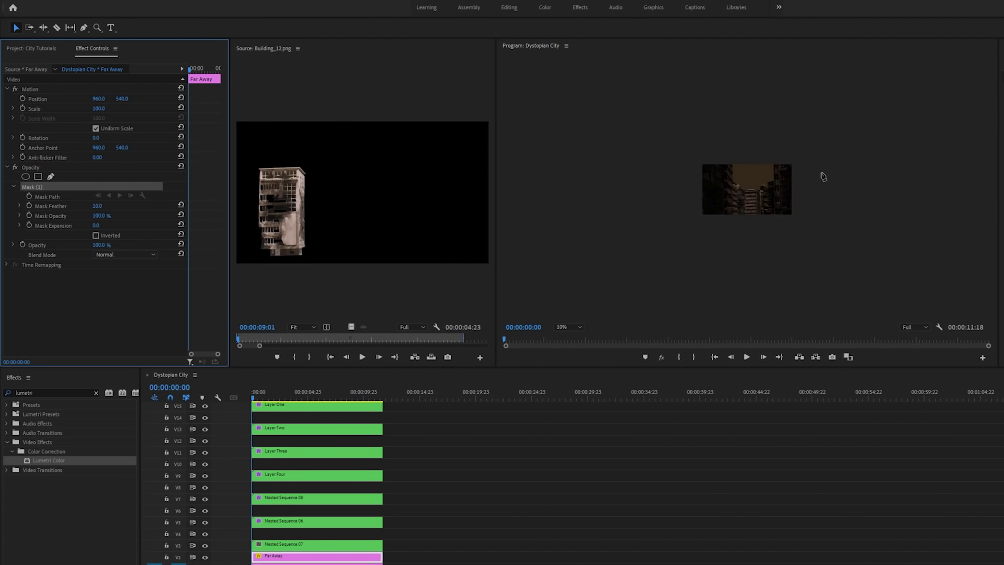
{"action": "left_click", "coordinate": [821, 173]}
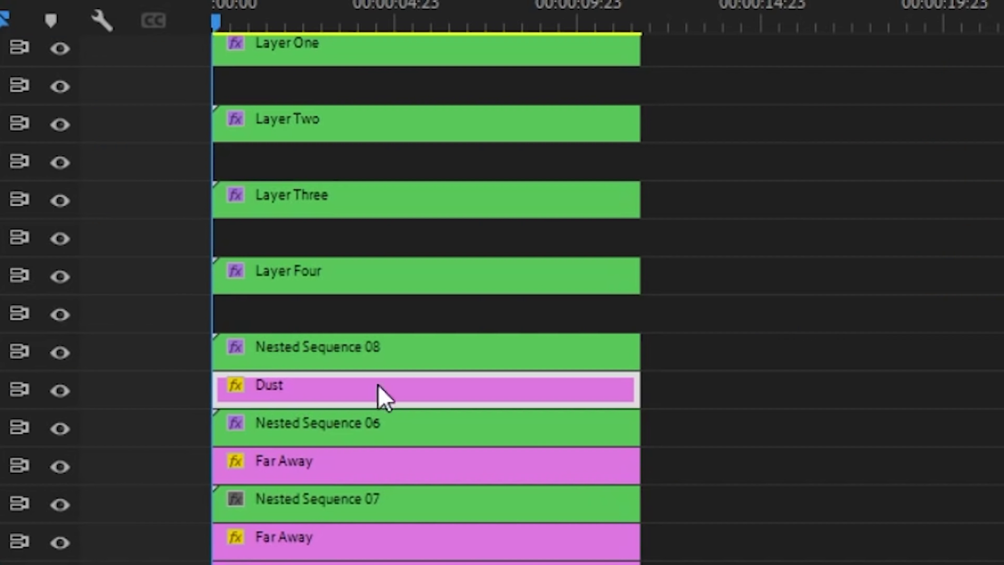
Alt-drag copies of the Dust clip under Layer Four, Three, Two and One.
{"action": "left_click_drag", "start_coordinate": [377, 384], "coordinate": [368, 238]}
{"action": "left_click_drag", "start_coordinate": [367, 238], "coordinate": [360, 158]}
{"action": "left_click_drag", "start_coordinate": [360, 158], "coordinate": [363, 83]}
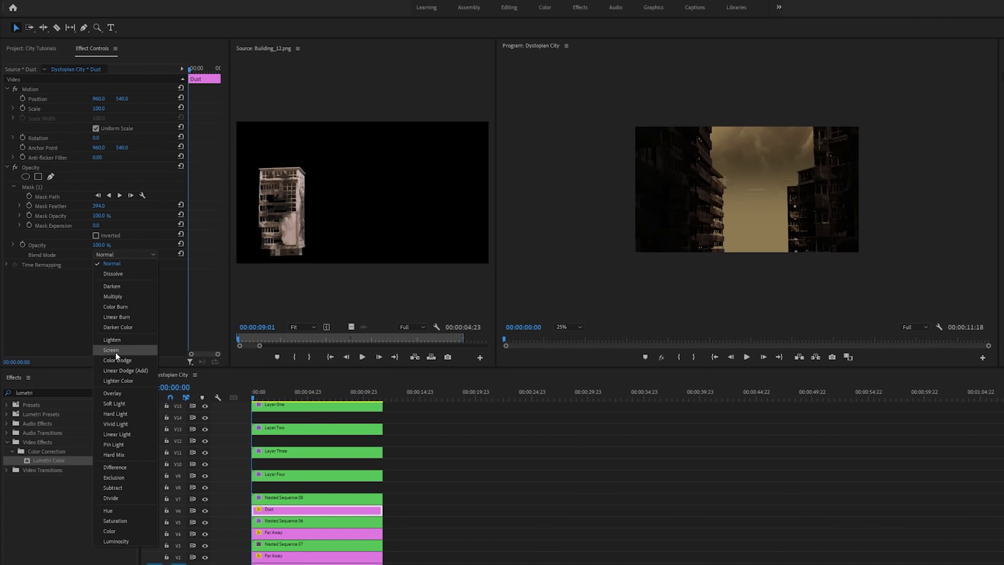
Set the haze matte's blend mode to Screen.
{"action": "left_click", "coordinate": [66, 311]}
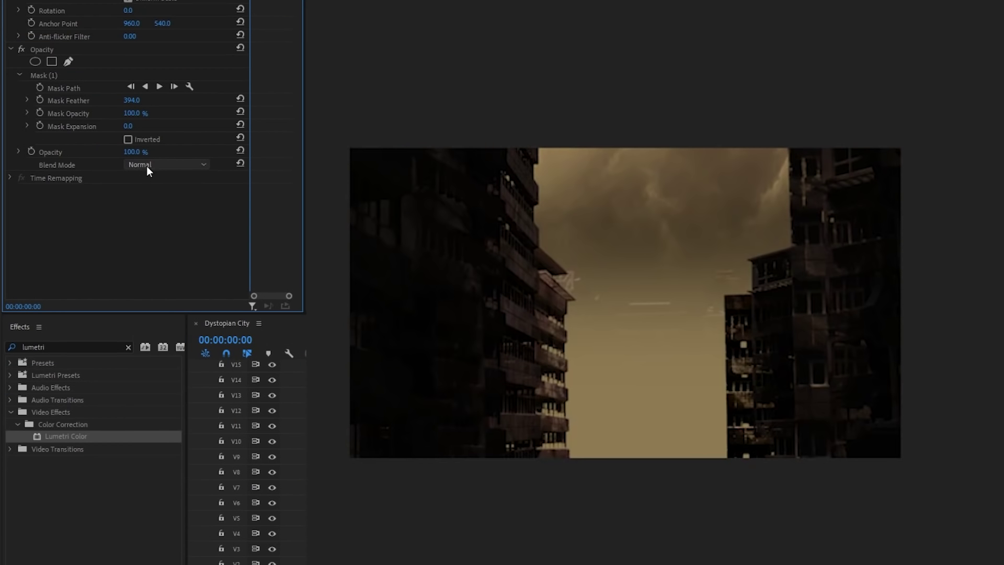
{"action": "left_click", "coordinate": [111, 255]}
{"action": "left_click", "coordinate": [118, 350]}
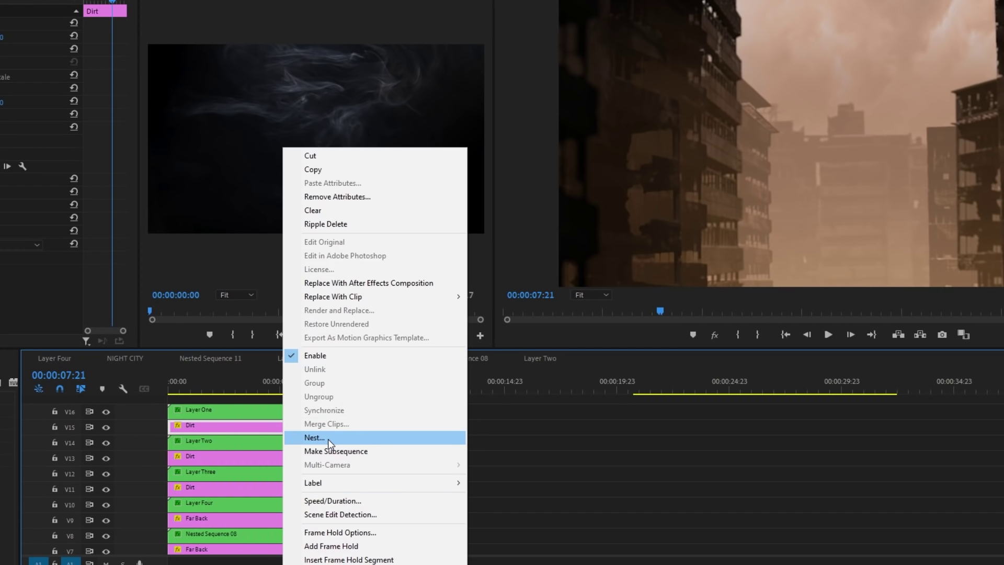
Nest the Dirt clip into its own sequence and apply the Noise effect.
{"action": "left_click", "coordinate": [328, 438]}
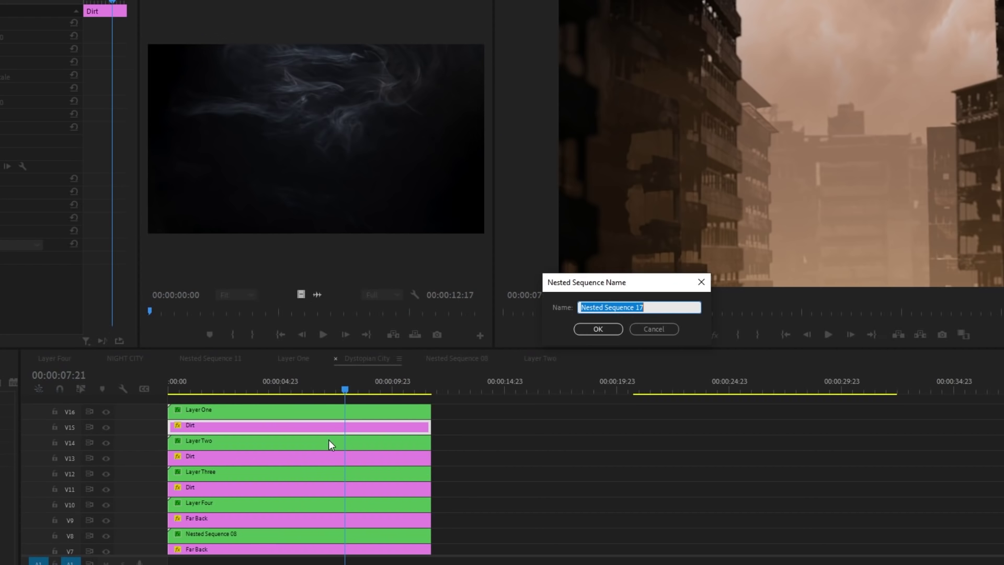
{"action": "left_click", "coordinate": [597, 328]}
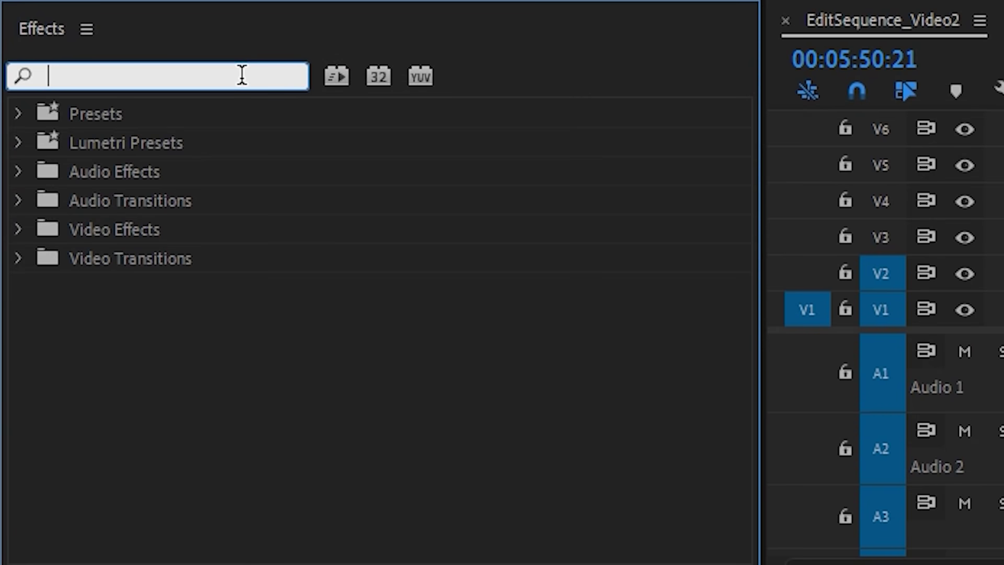
{"action": "type", "text": "noise"}
{"action": "scroll", "coordinate": [116, 456], "scroll_direction": "down", "scroll_amount": 1}
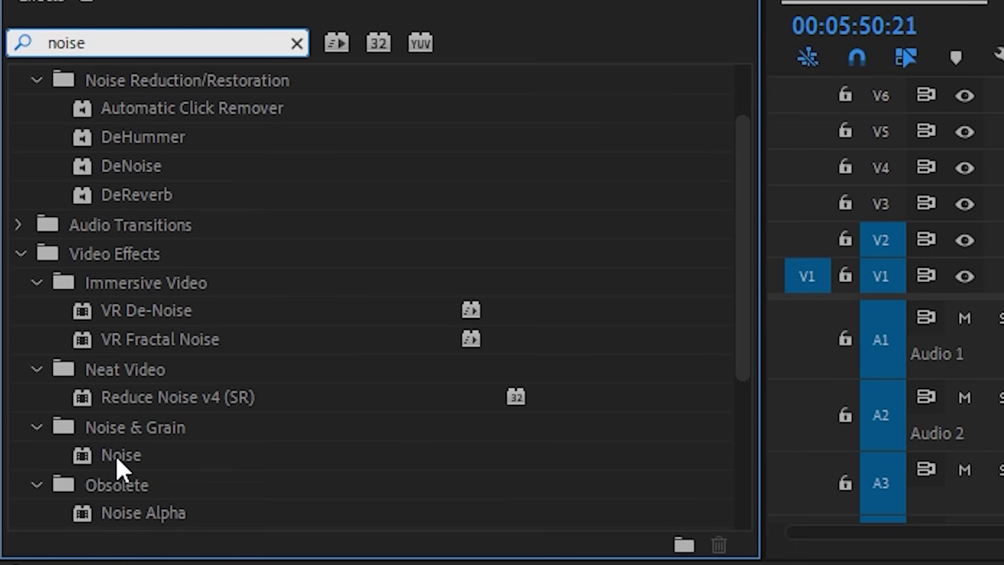
{"action": "left_click", "coordinate": [116, 456]}
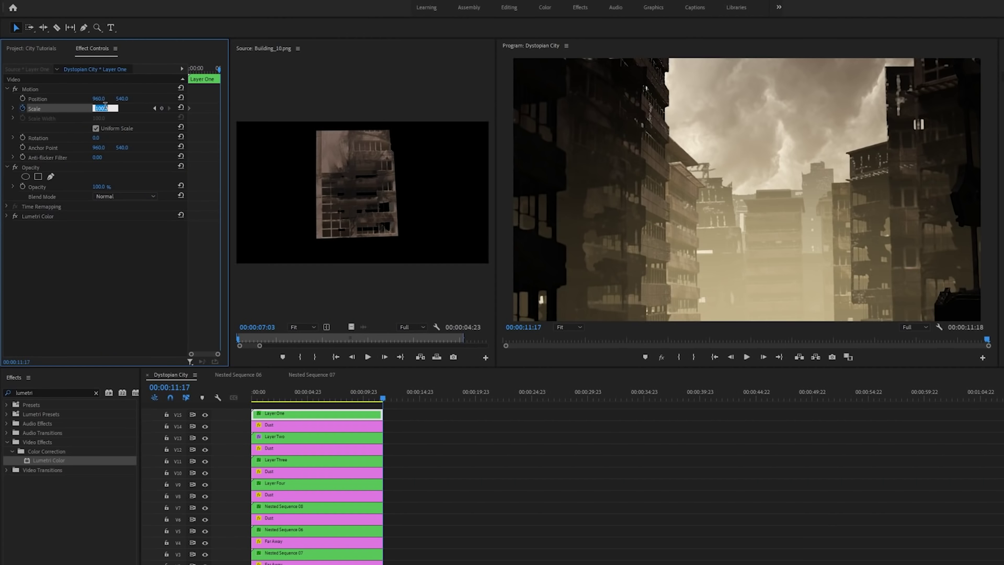
Set end-of-shot Scale to 110 for Layer Two, 108 for Layer Three, and 105 for Nested Sequence 08.
{"action": "left_click", "coordinate": [316, 436]}
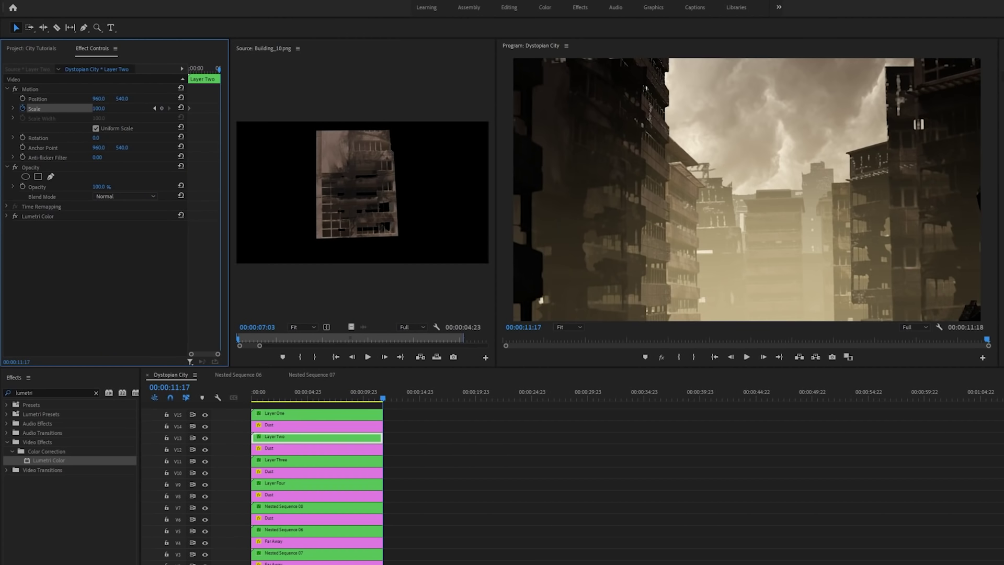
{"action": "type", "text": "110"}
{"action": "key", "text": "Return"}
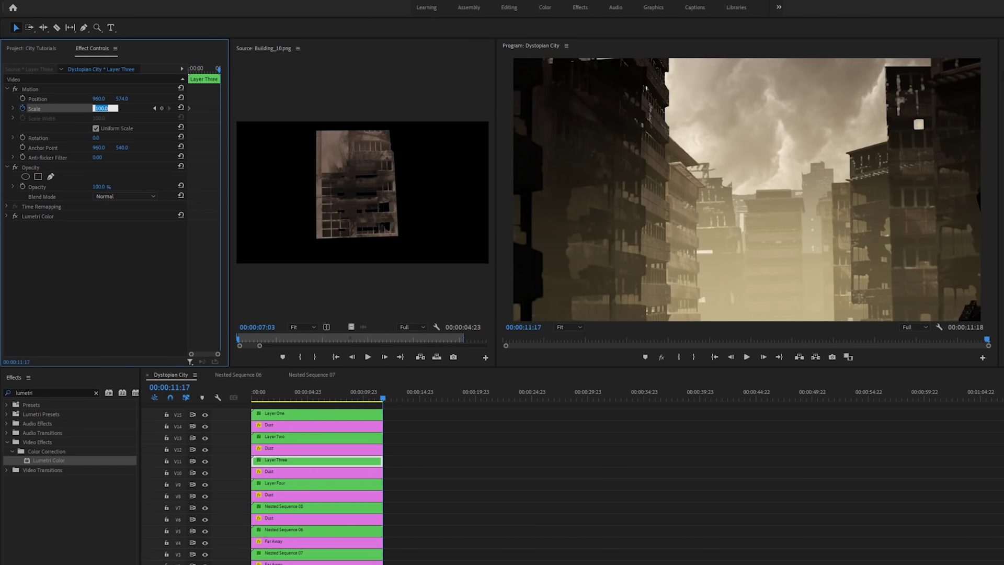
{"action": "key", "text": "Return"}
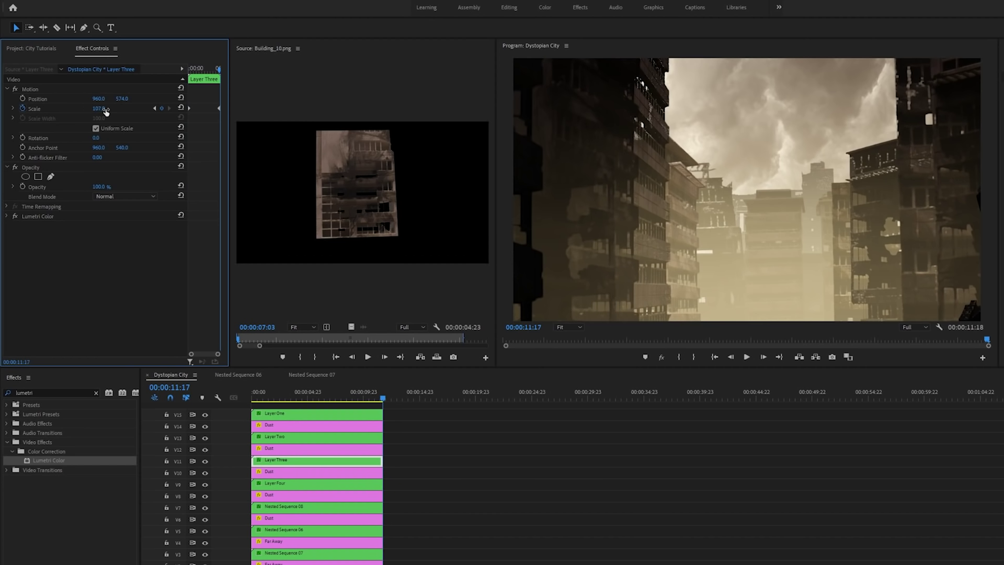
{"action": "key", "text": "Return"}
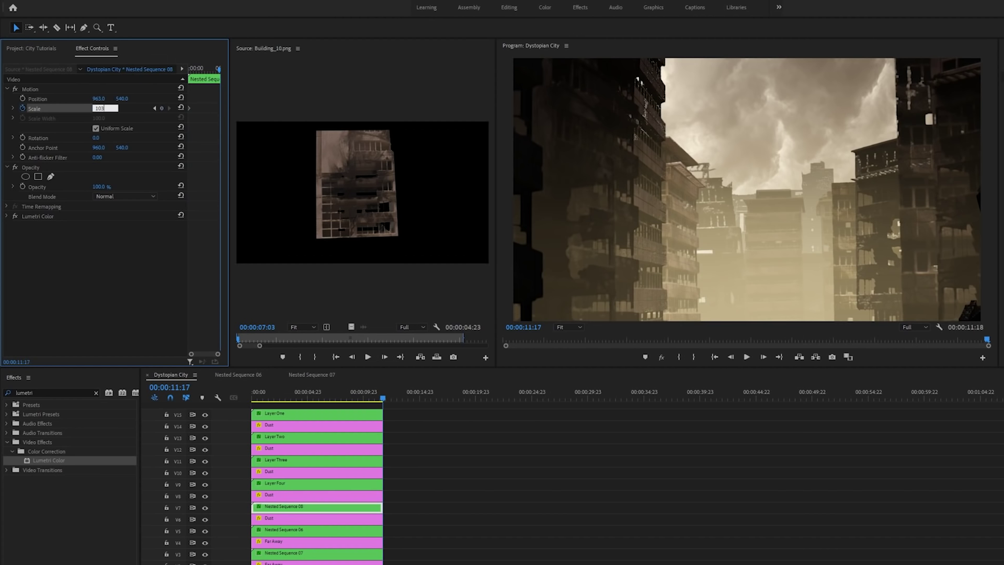
{"action": "left_click", "coordinate": [105, 108]}
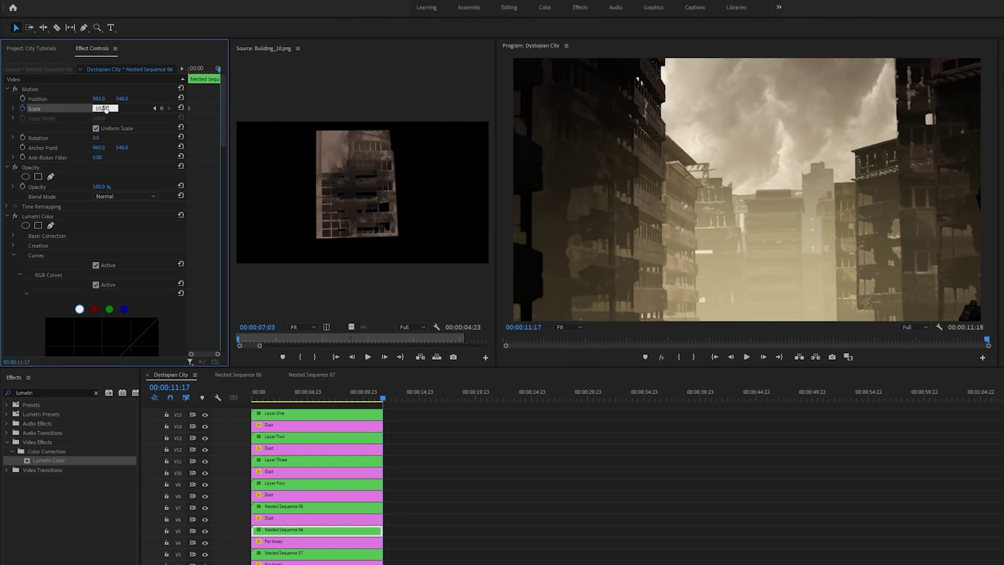